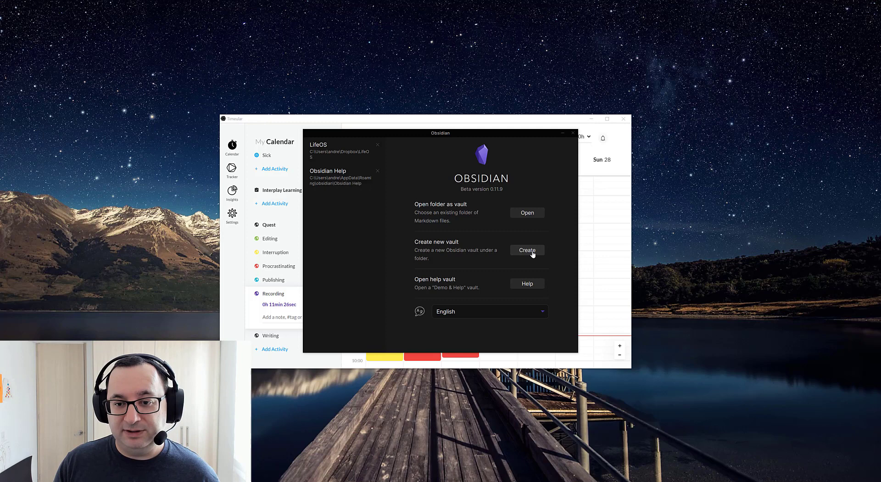
# Create a new vault named 'Daily' stored in the Desktop folder
pyautogui.click(527, 250)
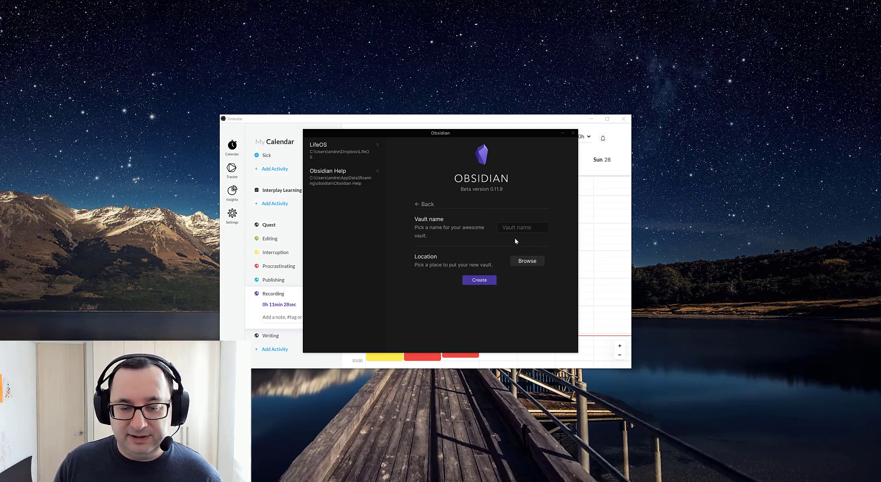
pyautogui.click(535, 229)
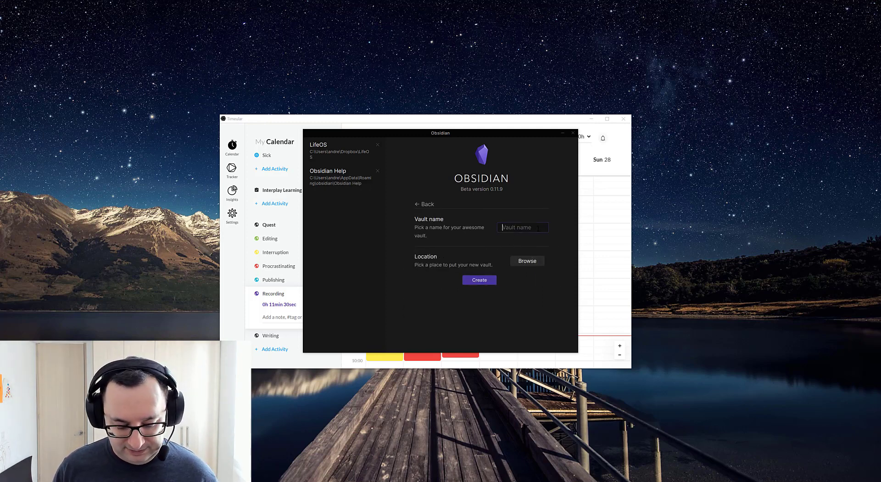
pyautogui.write('Daily')
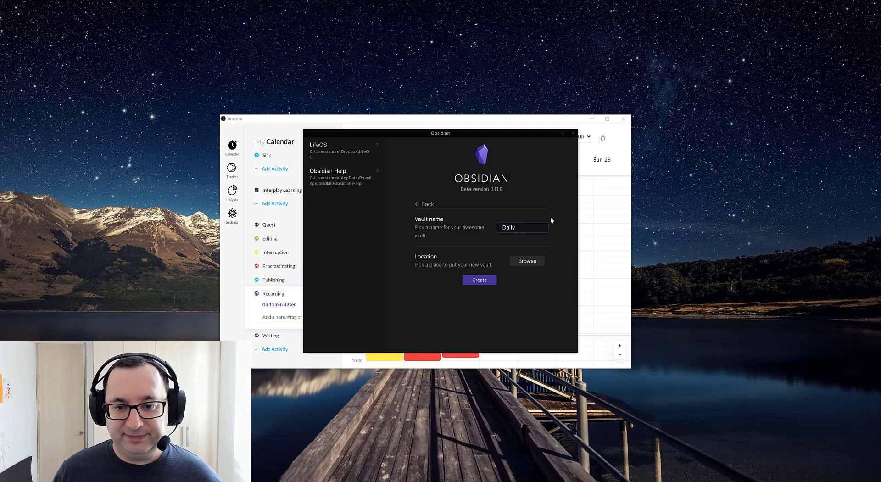
pyautogui.click(526, 260)
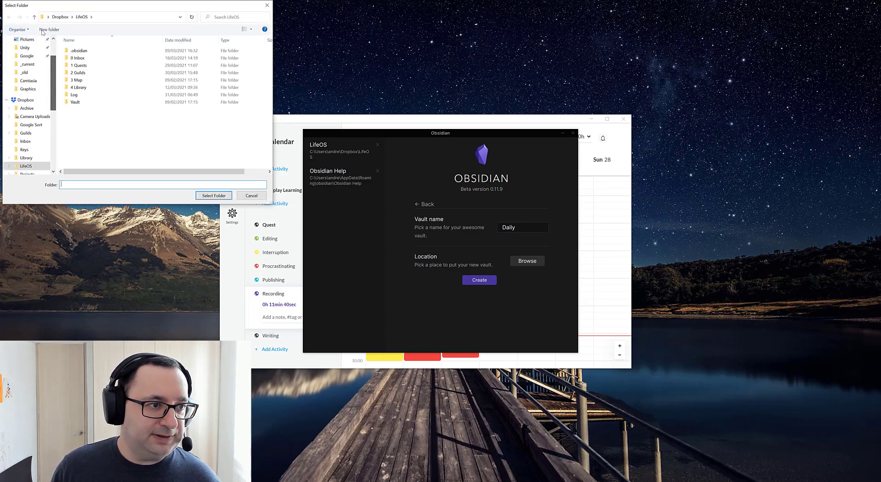
pyautogui.scroll(2, 55, 46)
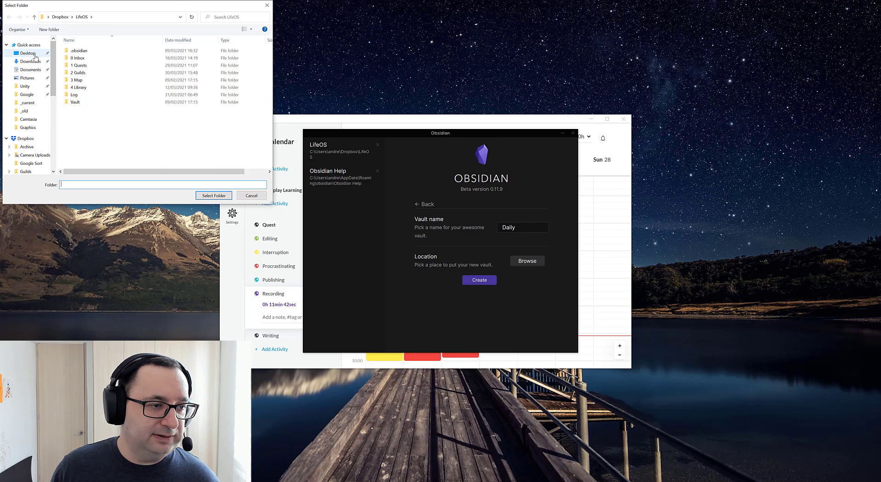
pyautogui.click(27, 53)
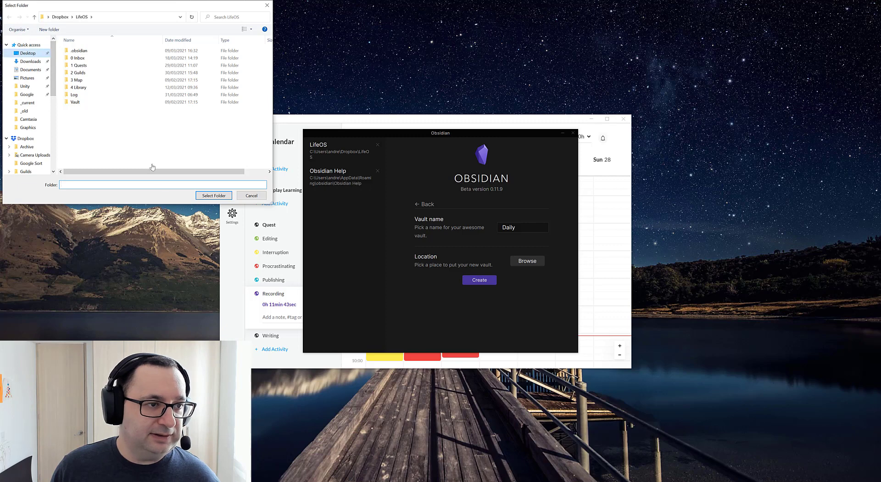
pyautogui.click(213, 196)
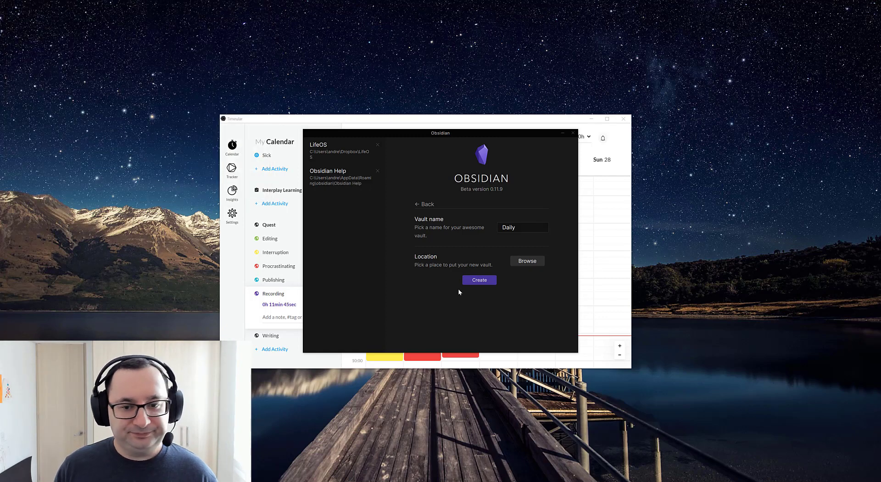
pyautogui.click(484, 288)
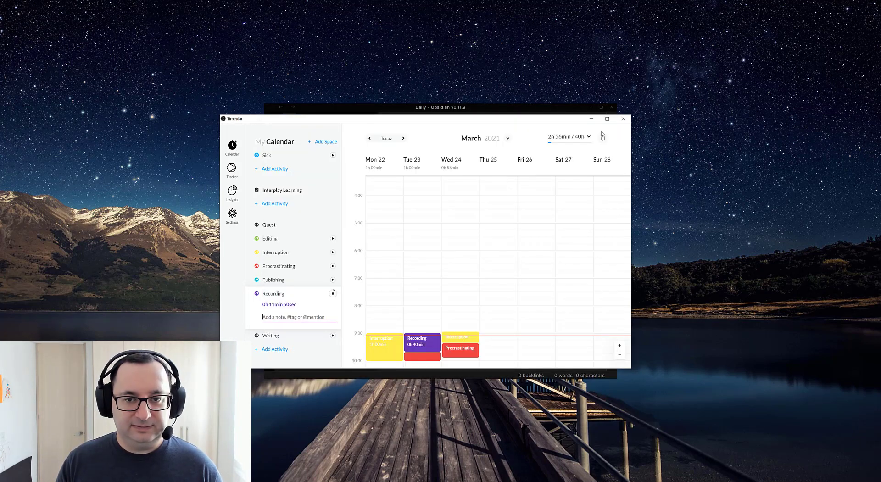
# Close the Timeular calendar and add a new note titled 'Random note'
pyautogui.click(622, 118)
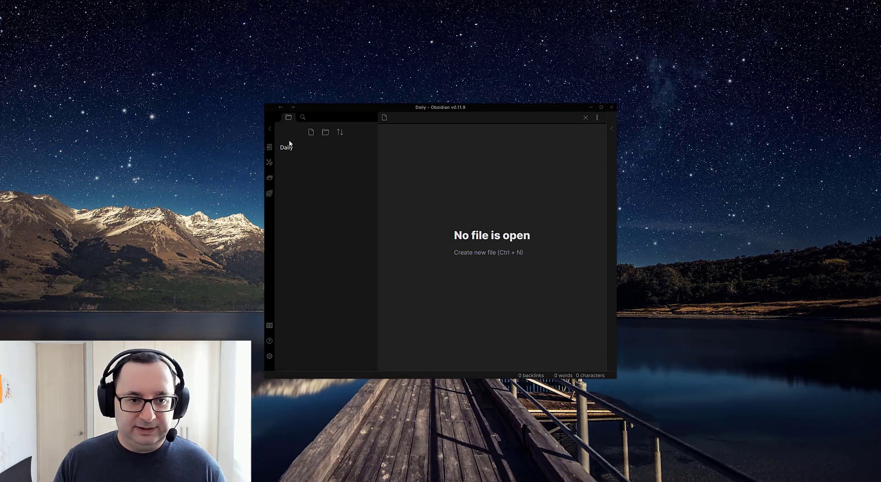
pyautogui.click(311, 132)
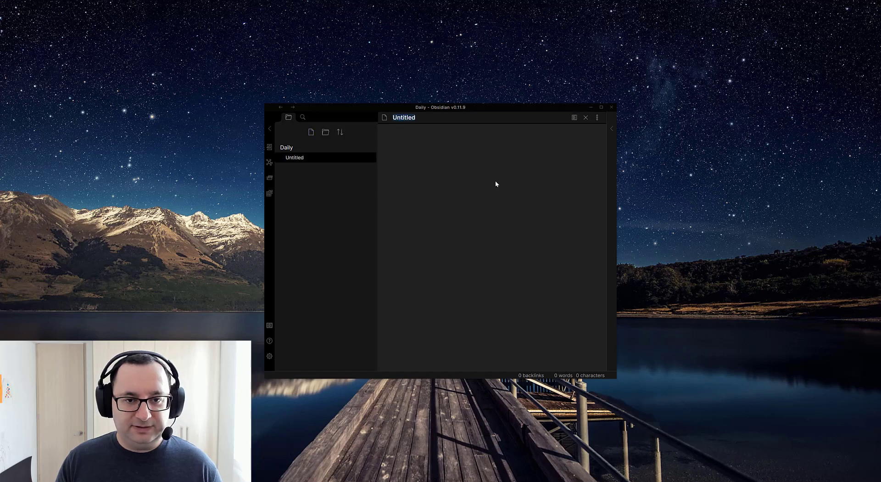
pyautogui.write('Randomn')
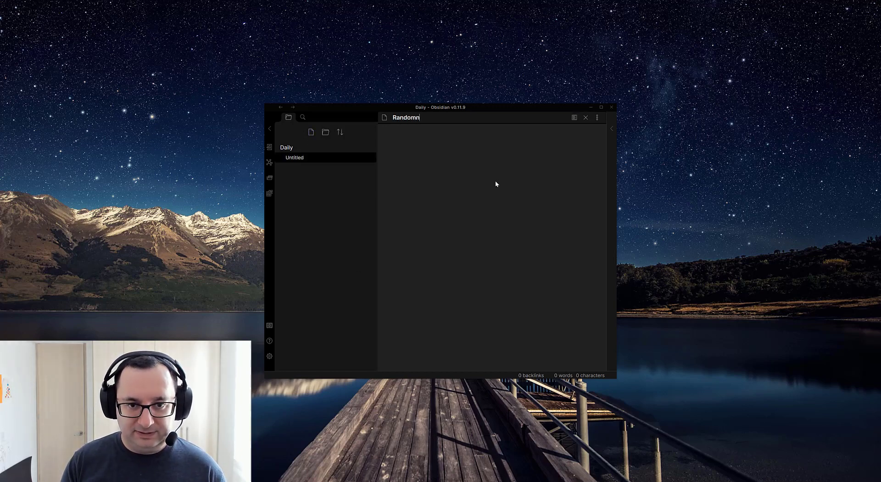
pyautogui.press('BackSpace')
pyautogui.write('note')
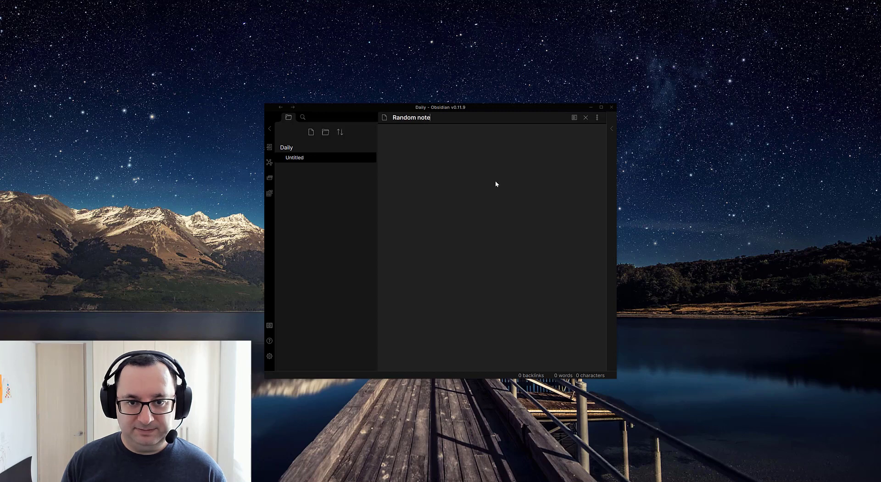
pyautogui.press('Return')
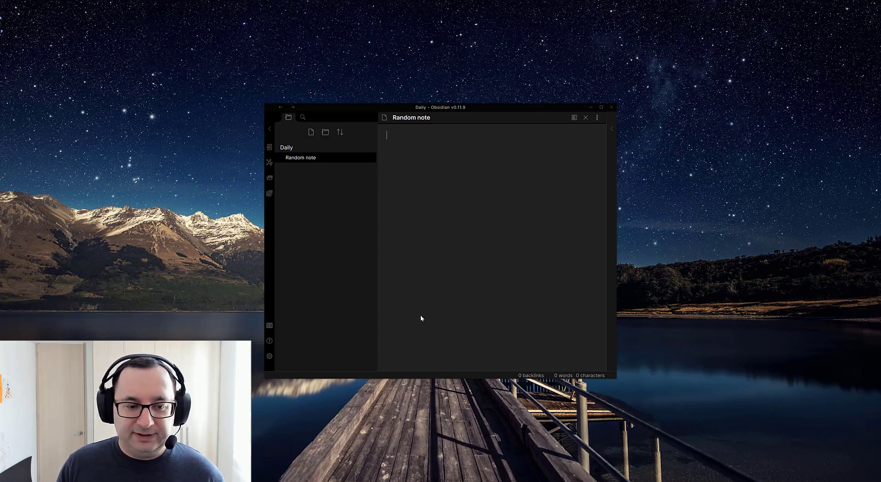
# Open Obsidian's Settings from the gear icon in the left ribbon
pyautogui.click(269, 356)
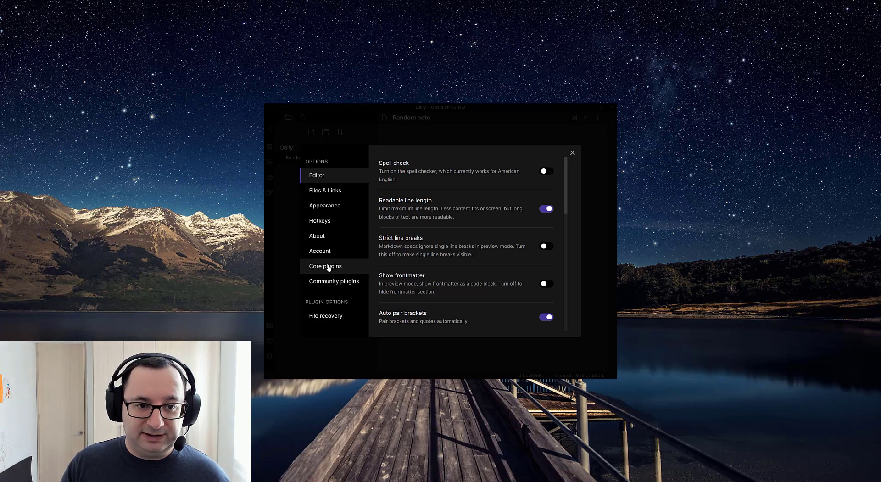
# Turn on the Daily notes core plugin in the Core plugins settings, then close Settings
pyautogui.click(282, 286)
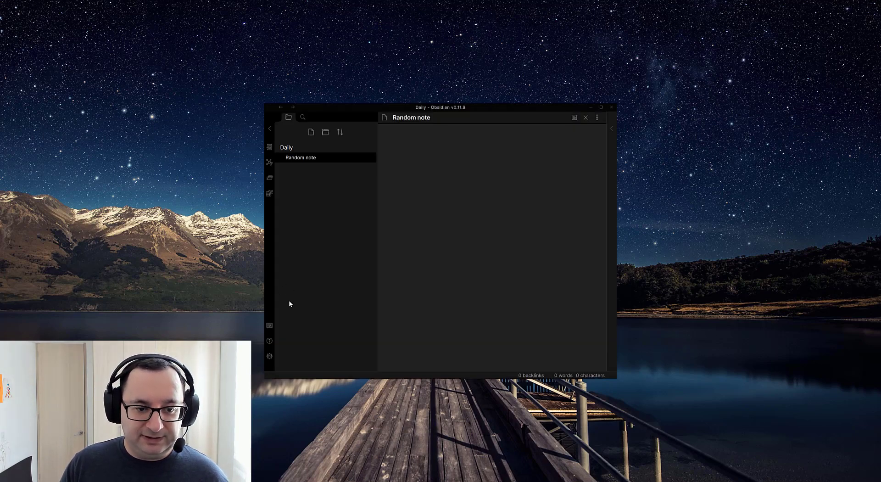
pyautogui.click(269, 358)
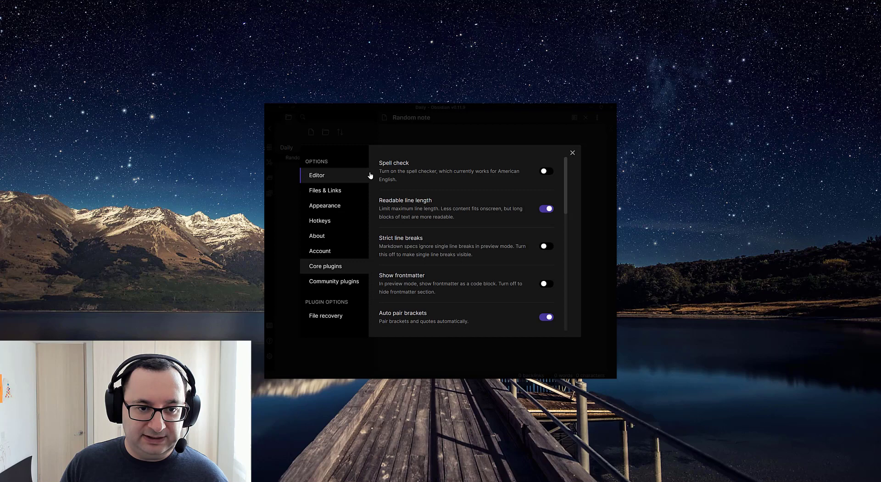
pyautogui.click(332, 266)
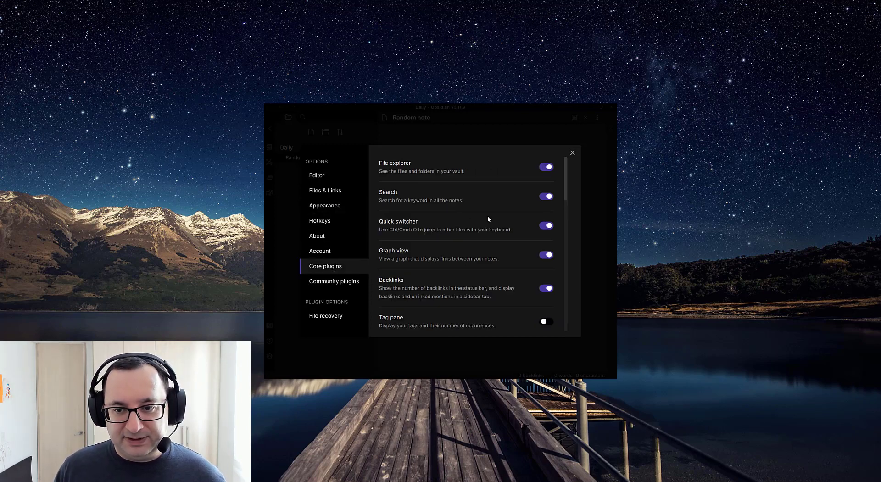
pyautogui.scroll(-3, 487, 219)
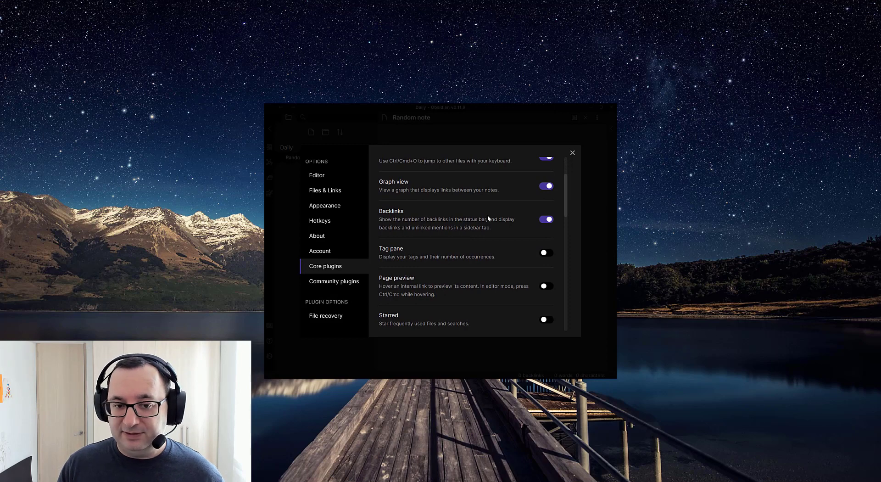
pyautogui.scroll(-4, 488, 218)
pyautogui.scroll(-1, 487, 219)
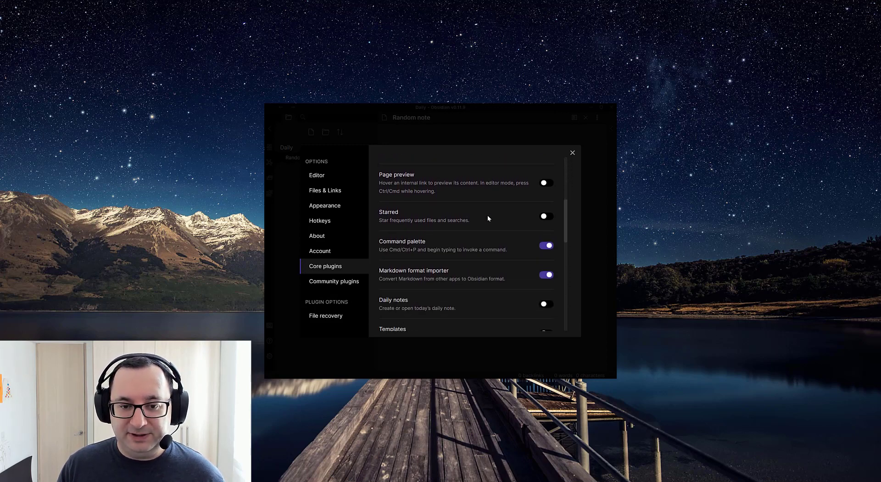
pyautogui.scroll(-2, 512, 226)
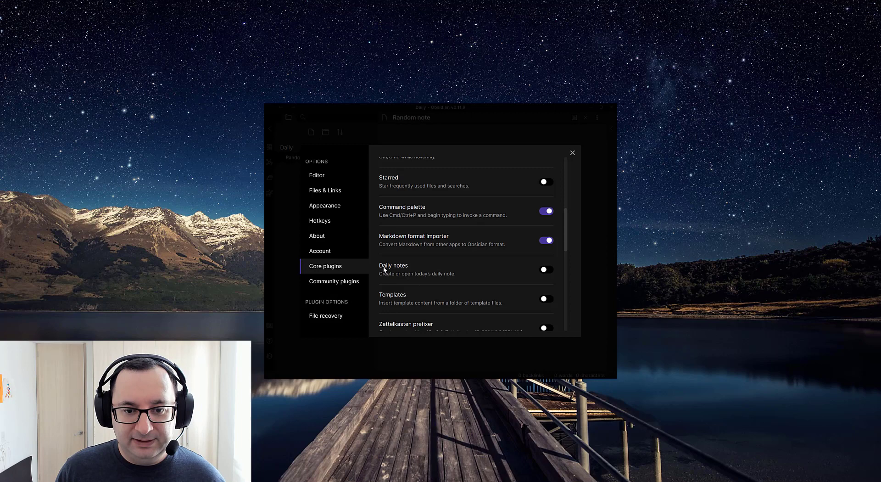
pyautogui.click(545, 270)
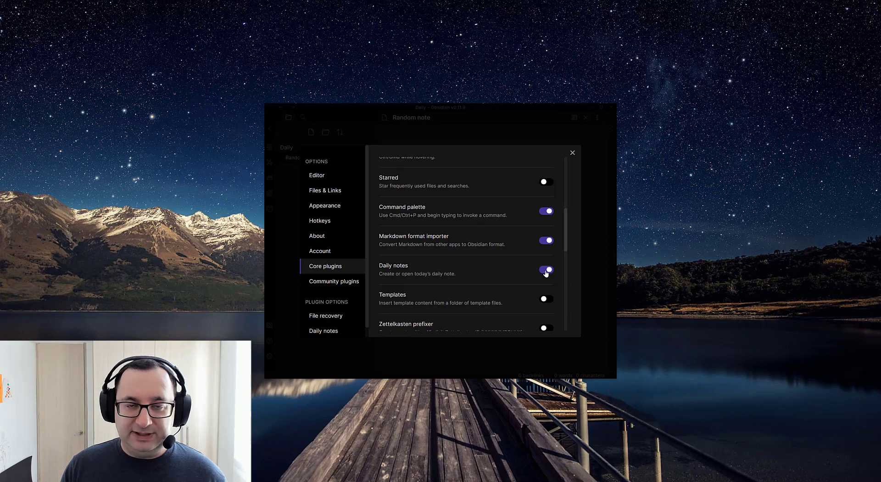
pyautogui.click(572, 153)
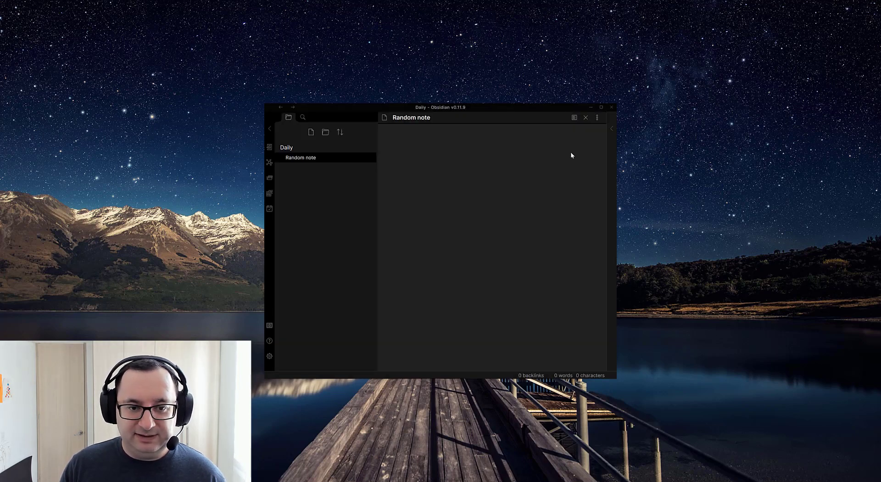
# Reopen Settings on the Daily notes plugin options page
pyautogui.click(270, 356)
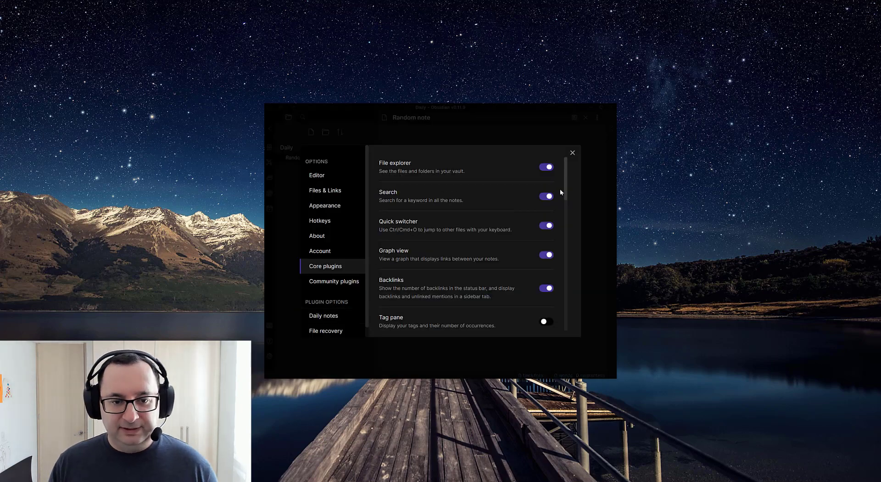
pyautogui.scroll(-3, 493, 268)
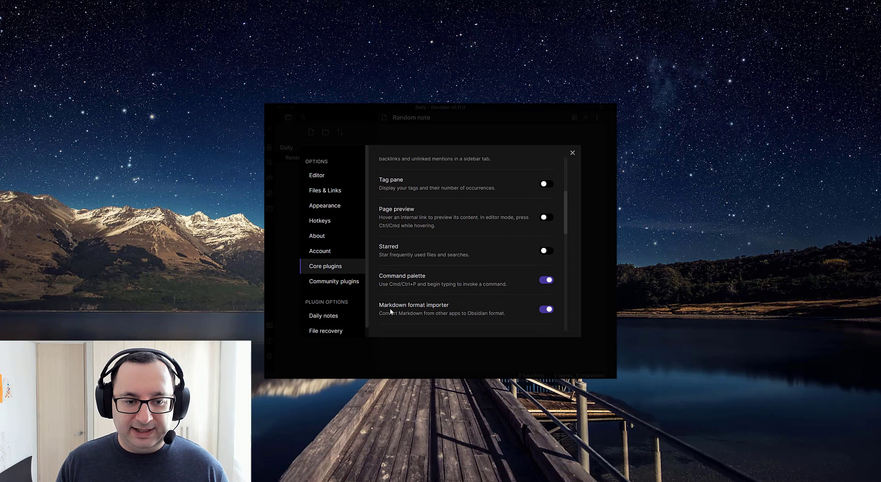
pyautogui.click(328, 320)
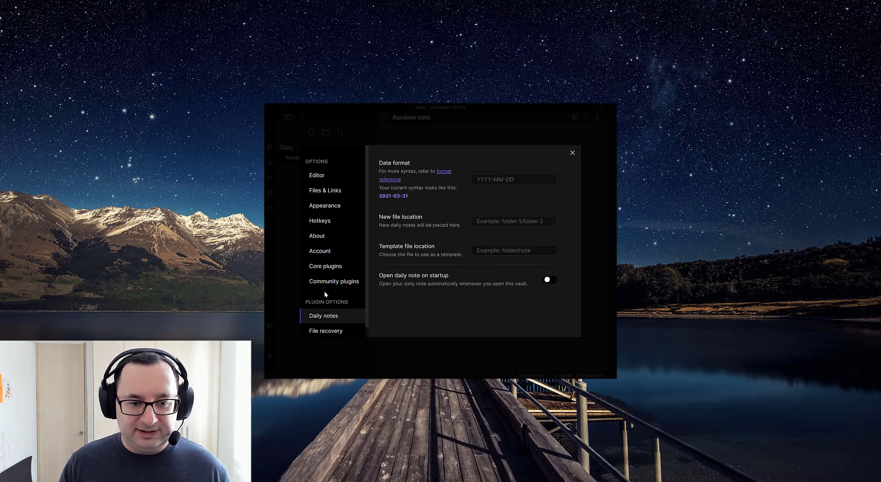
pyautogui.scroll(-1, 328, 317)
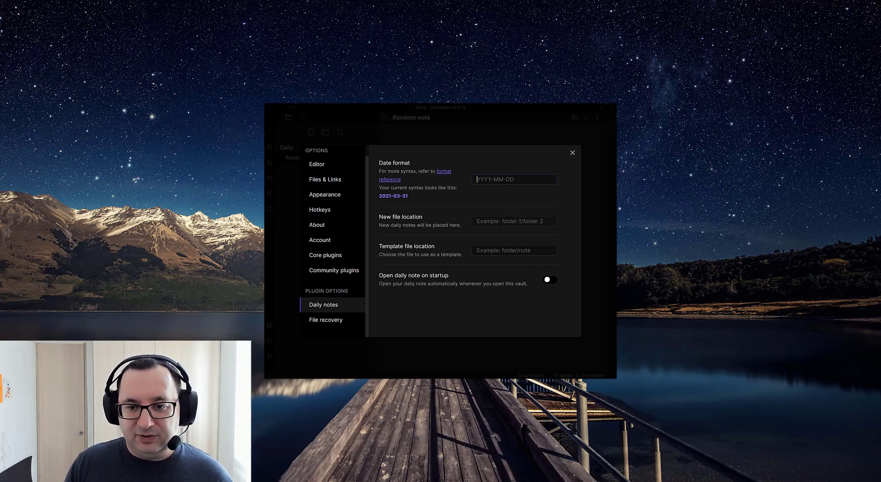
# Create a folder named 'Log' in the Daily vault and reopen Settings
pyautogui.click(572, 153)
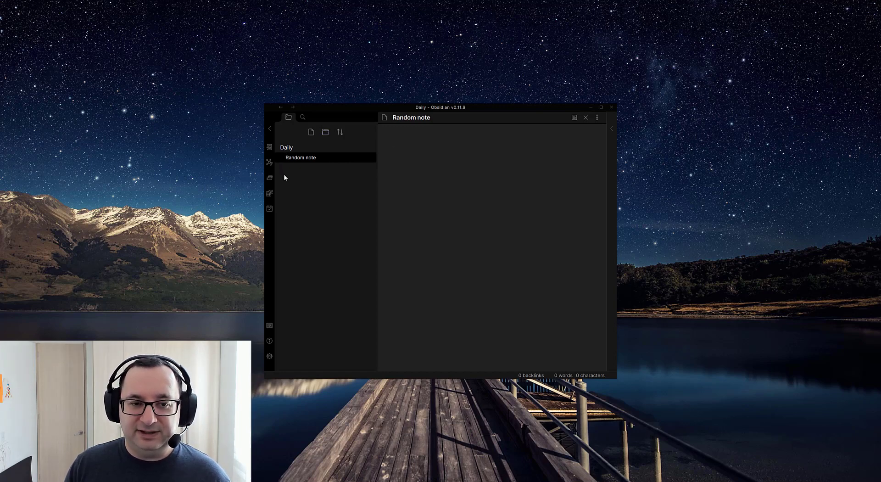
pyautogui.click(327, 136)
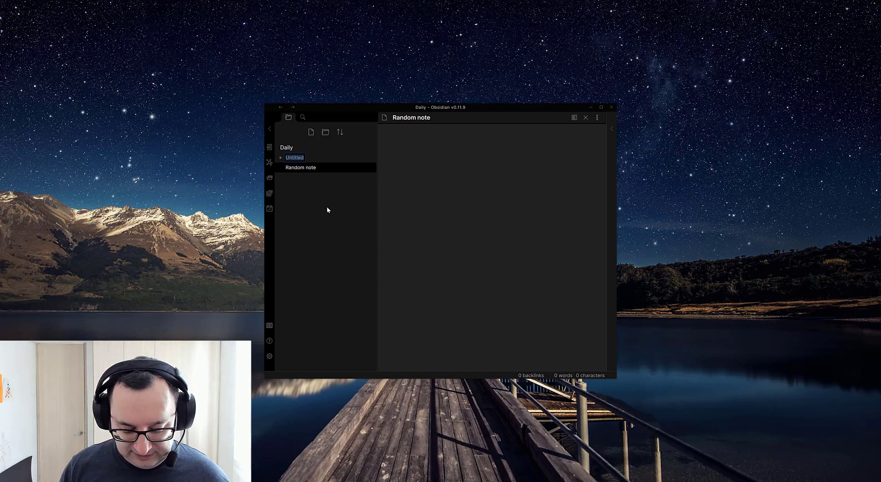
pyautogui.write('Log')
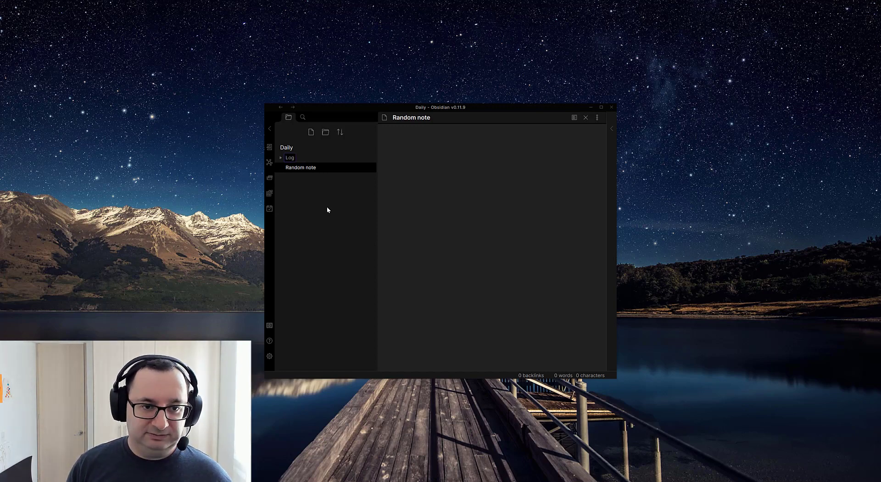
pyautogui.press('Return')
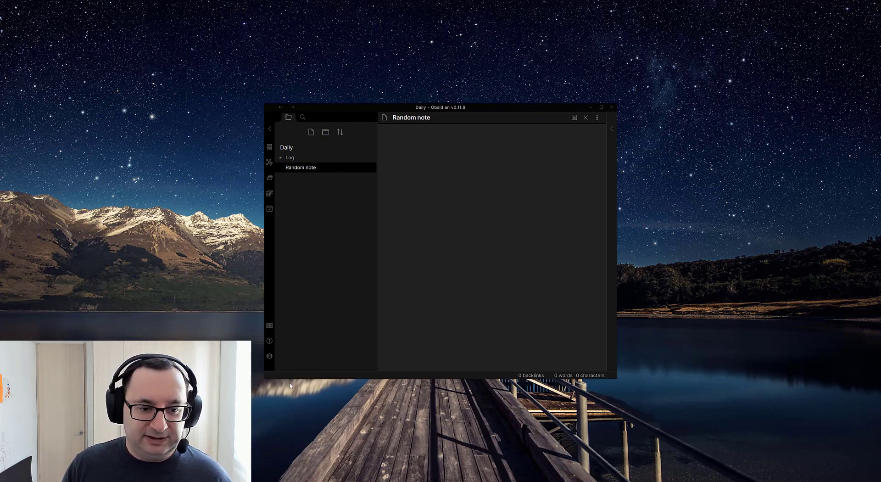
pyautogui.click(269, 356)
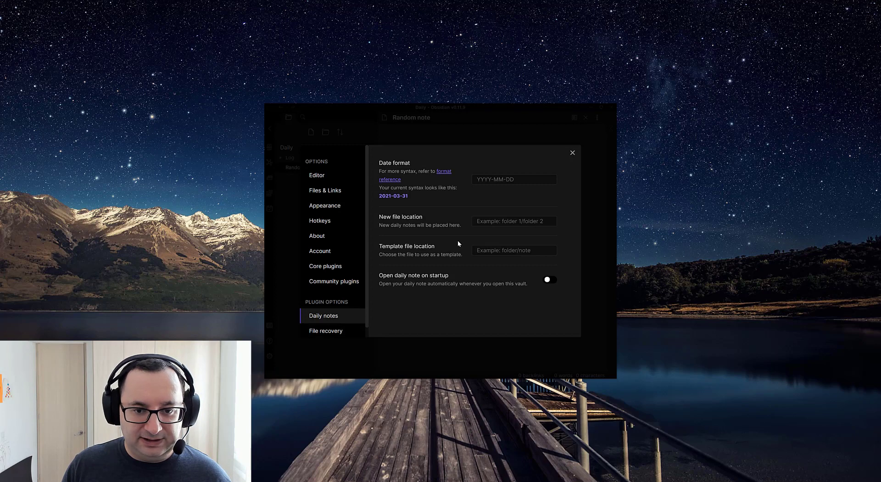
# Save new daily notes to Log, open today's note on startup, and collapse Log
pyautogui.click(505, 221)
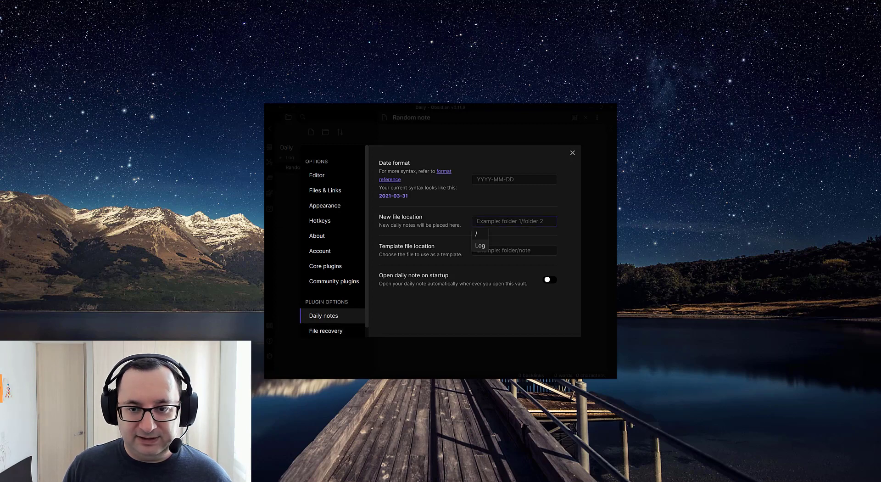
pyautogui.click(480, 246)
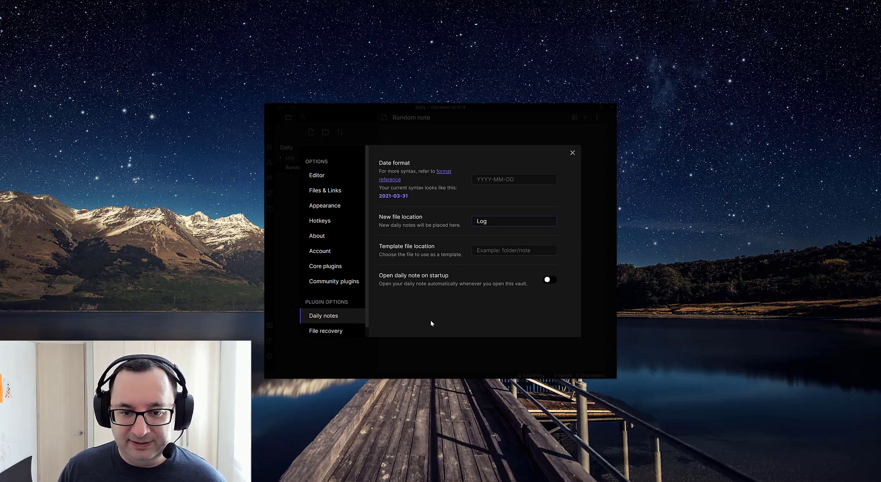
pyautogui.click(548, 280)
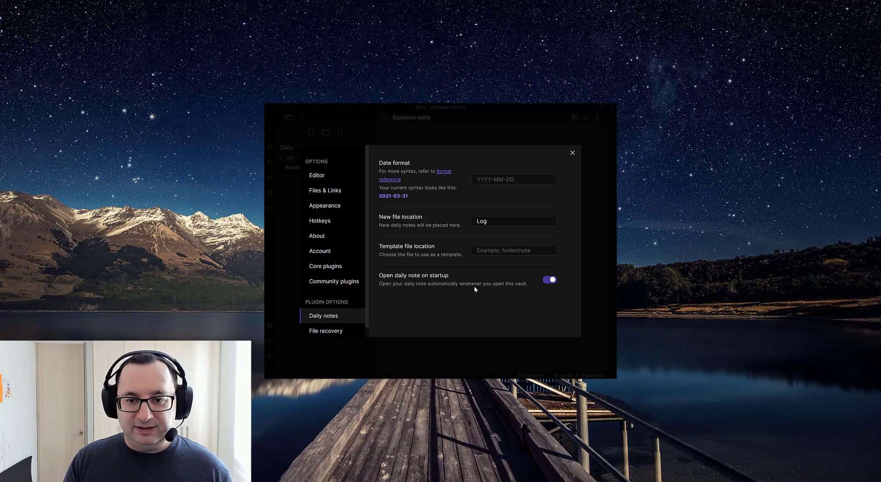
pyautogui.click(572, 154)
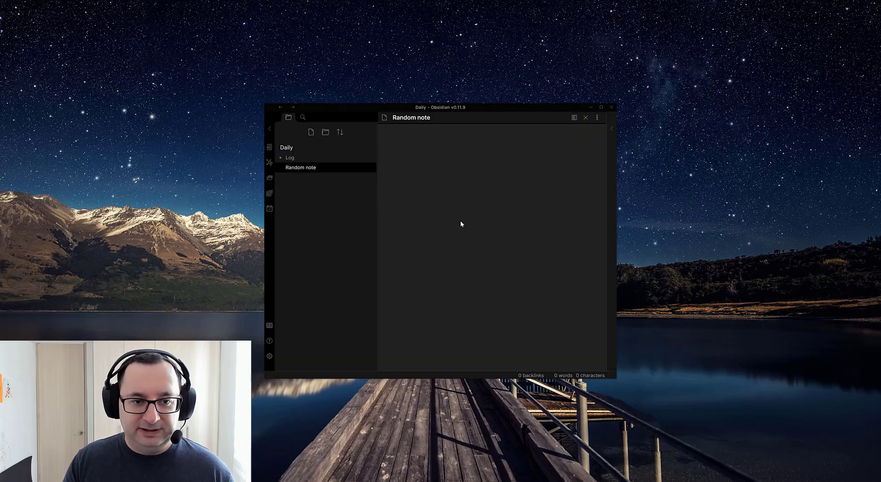
pyautogui.click(281, 158)
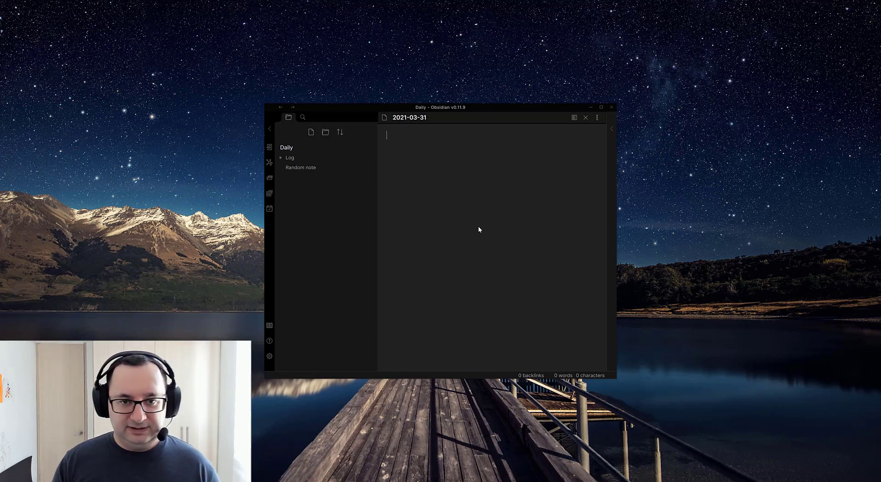
# Write 'Set up new daily notes' in today's 2021-03-31 note
pyautogui.write('Set')
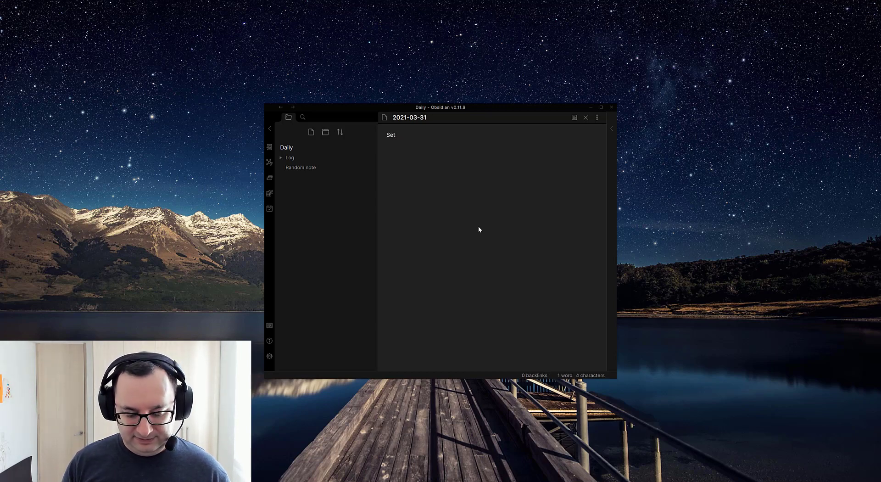
pyautogui.write(' up new f')
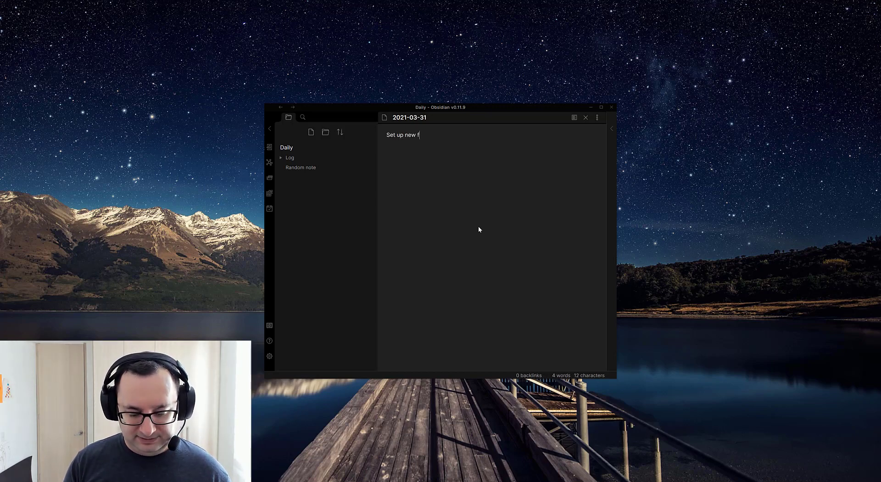
pyautogui.press('BackSpace')
pyautogui.write('daily notesd')
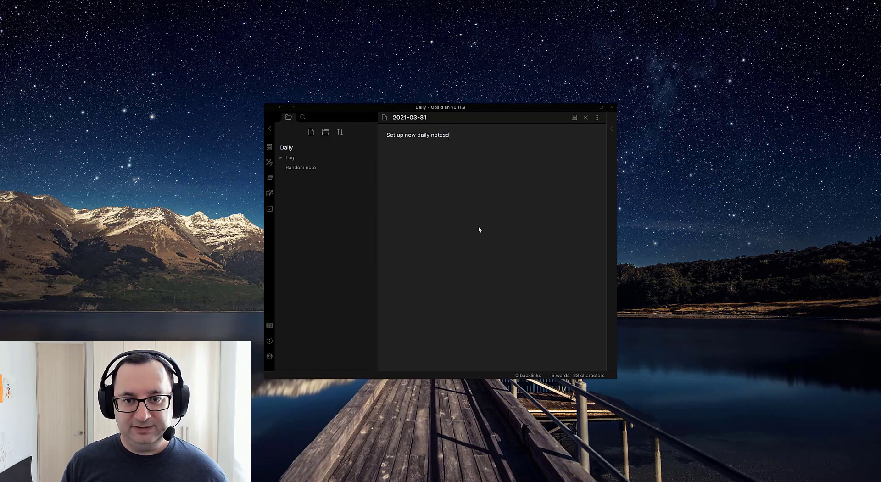
pyautogui.press('BackSpace')
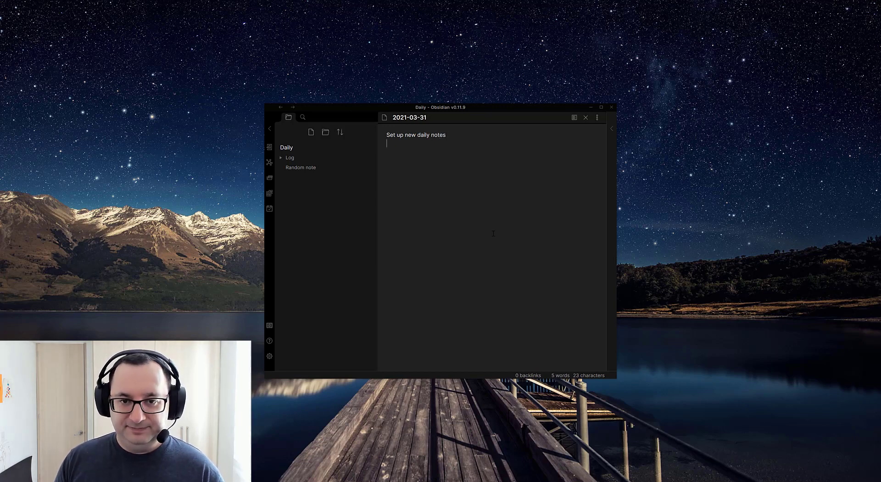
# Expand the Log folder to show today's note and shift the window right
pyautogui.click(282, 159)
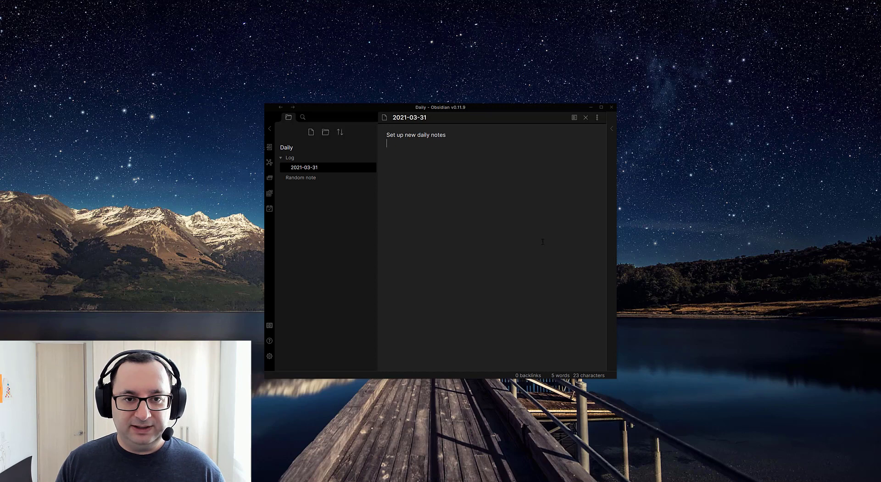
pyautogui.moveTo(535, 107); pyautogui.dragTo(551, 103)
pyautogui.click(550, 137)
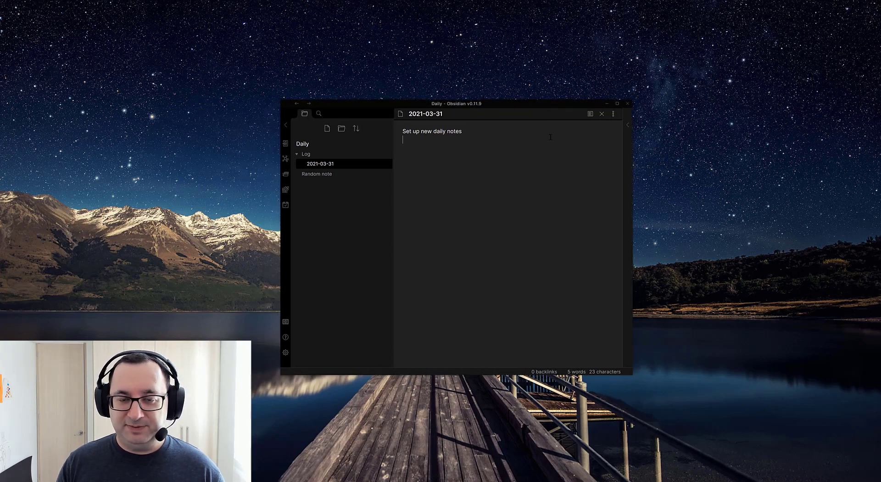